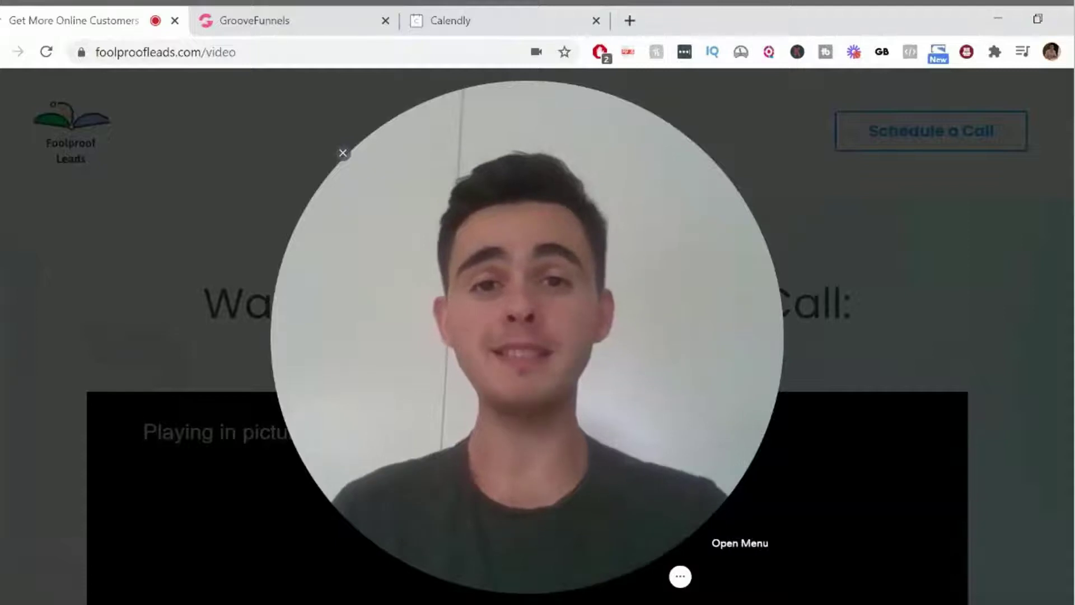
Examine the example landing page's inline booking calendar below the video and its Schedule a Call booking popup.
{"action": "left_click", "coordinate": [504, 570]}
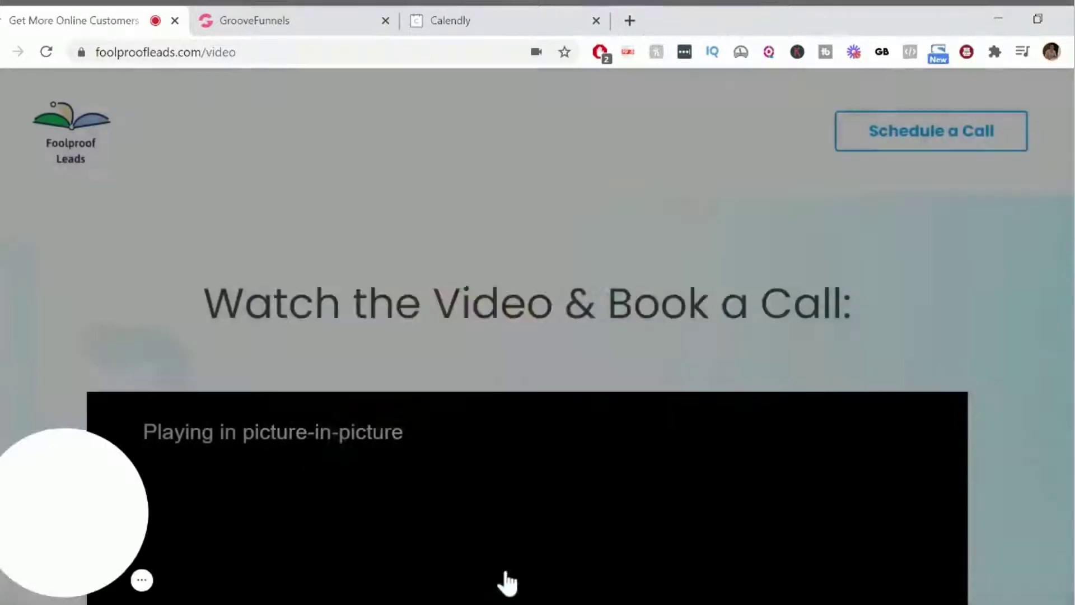
{"action": "scroll", "coordinate": [722, 277], "scroll_direction": "down", "scroll_amount": 10}
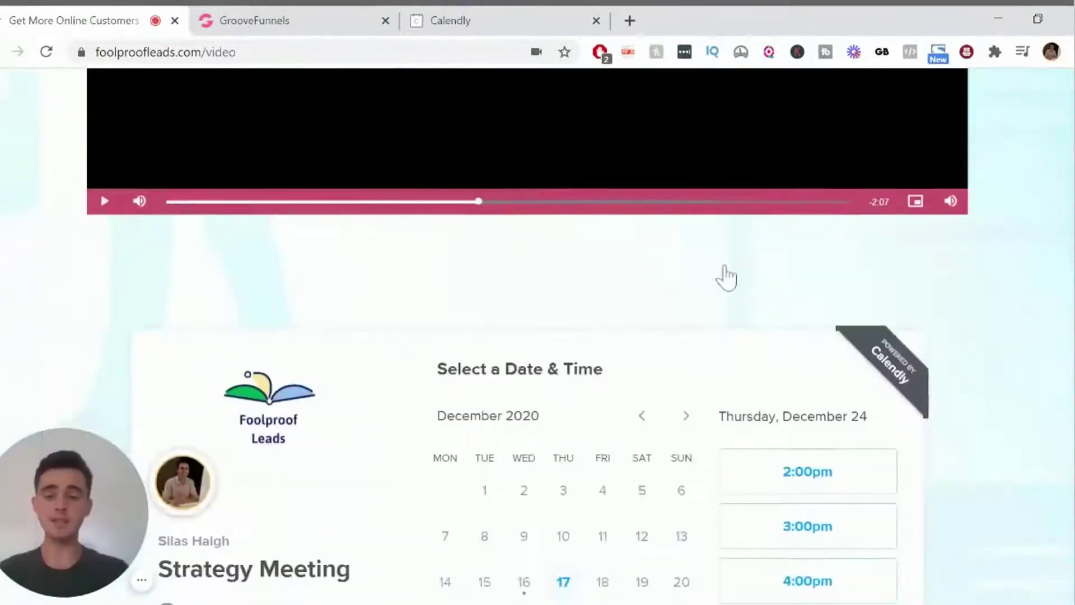
{"action": "scroll", "coordinate": [726, 277], "scroll_direction": "down", "scroll_amount": 4}
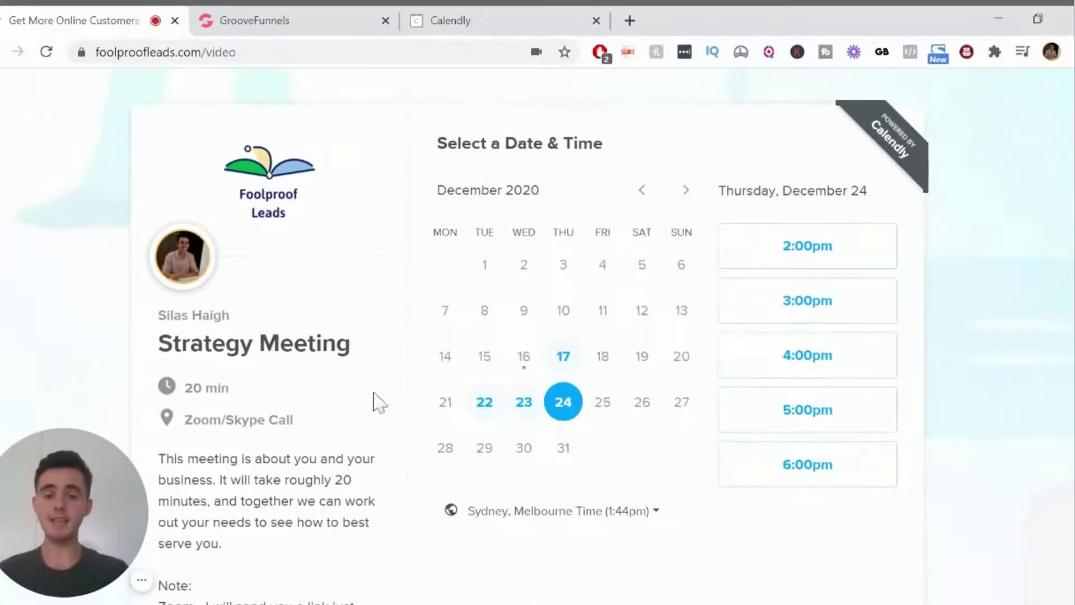
{"action": "scroll", "coordinate": [642, 526], "scroll_direction": "down", "scroll_amount": 2}
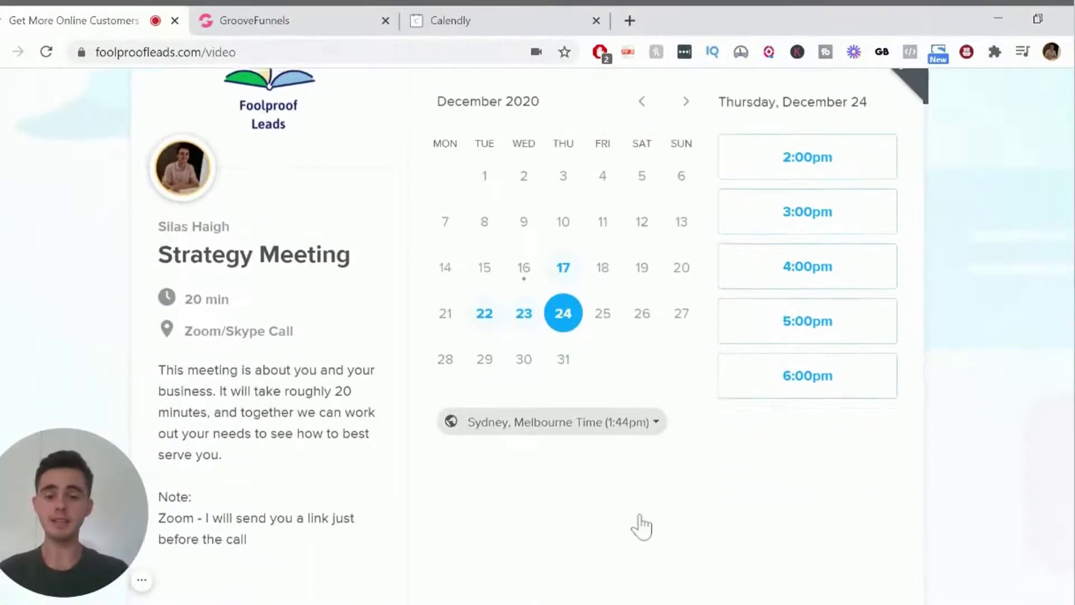
{"action": "scroll", "coordinate": [641, 526], "scroll_direction": "up", "scroll_amount": 15}
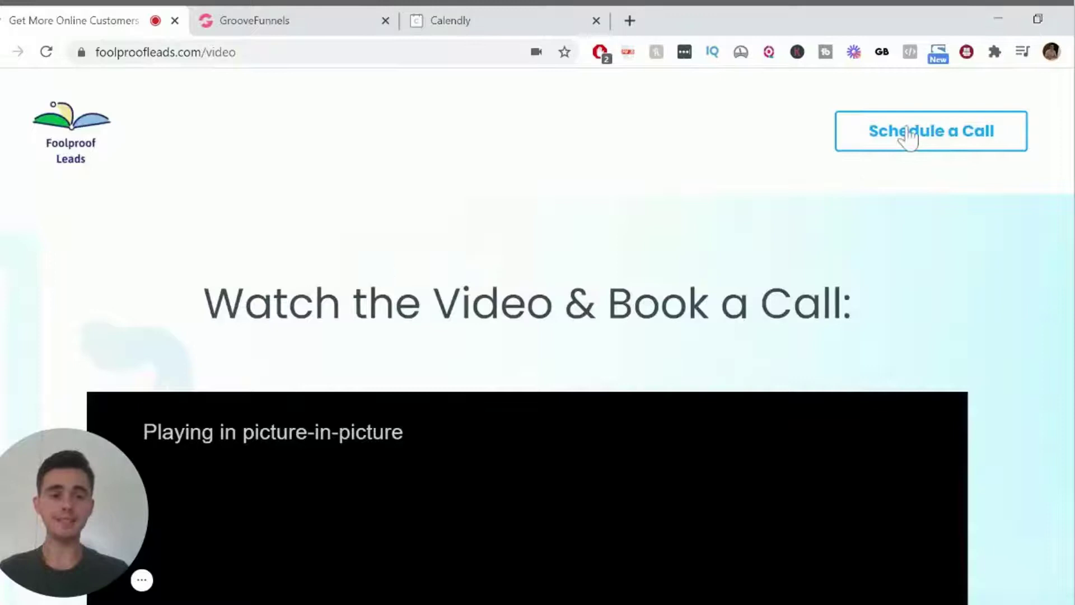
{"action": "left_click", "coordinate": [909, 134]}
{"action": "scroll", "coordinate": [334, 251], "scroll_direction": "down", "scroll_amount": 3}
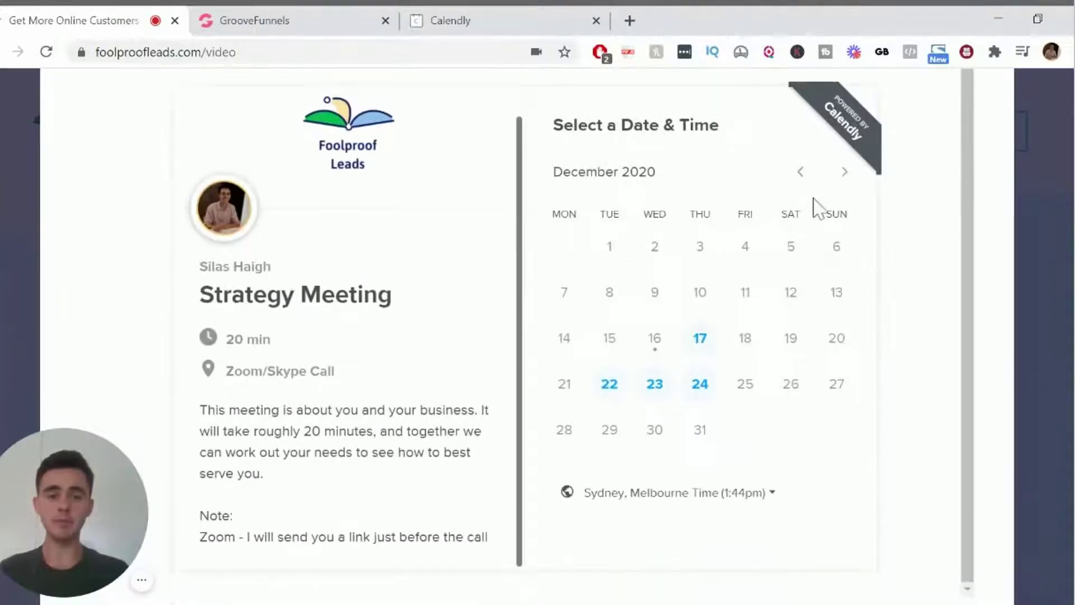
{"action": "scroll", "coordinate": [980, 245], "scroll_direction": "up", "scroll_amount": 3}
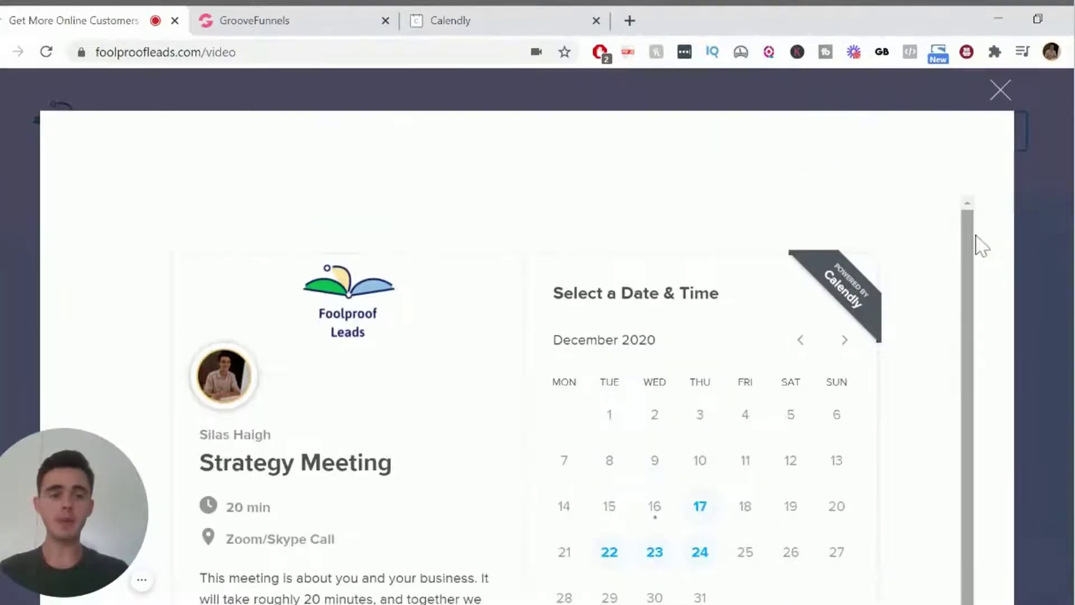
{"action": "left_click", "coordinate": [1000, 90]}
{"action": "scroll", "coordinate": [347, 229], "scroll_direction": "down", "scroll_amount": 15}
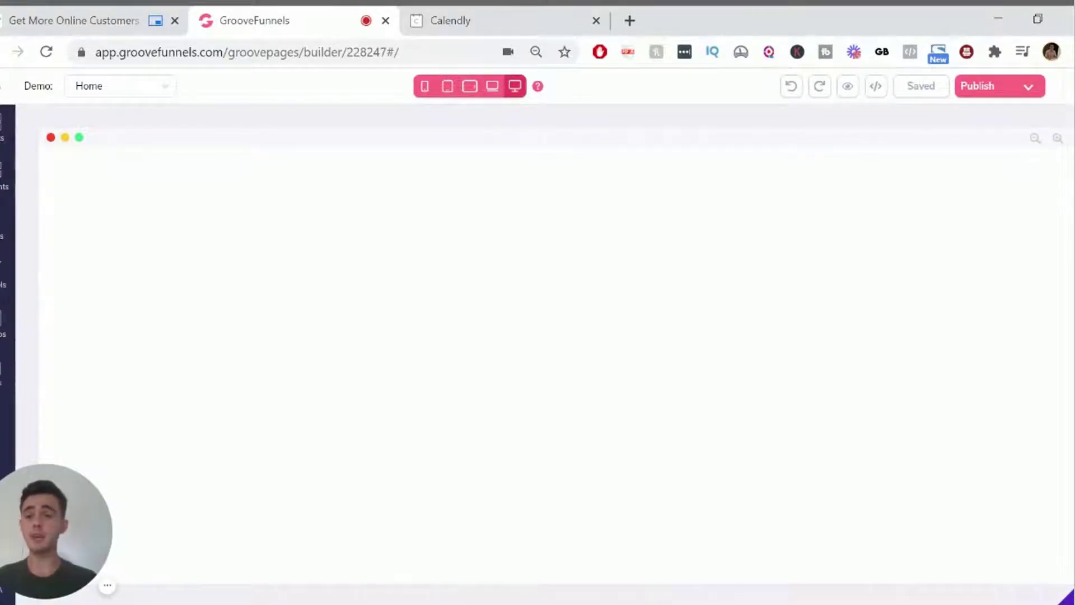
Add an empty container wireframe block to the blank Home page in GrooveFunnels.
{"action": "left_click", "coordinate": [2, 147]}
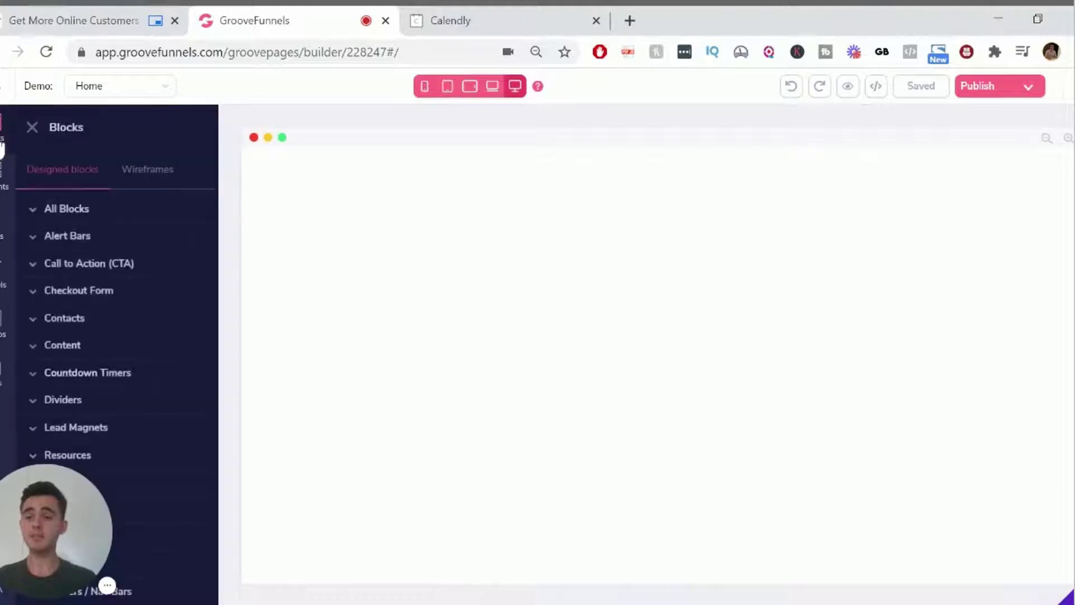
{"action": "left_click", "coordinate": [146, 171]}
{"action": "left_click", "coordinate": [61, 238]}
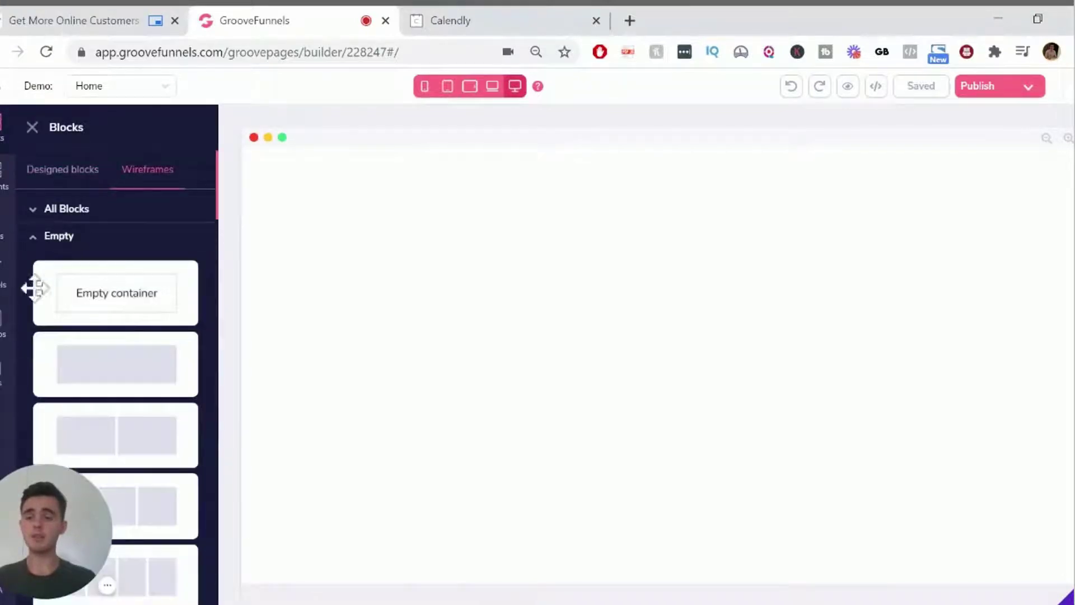
{"action": "left_click_drag", "start_coordinate": [130, 307], "coordinate": [443, 206]}
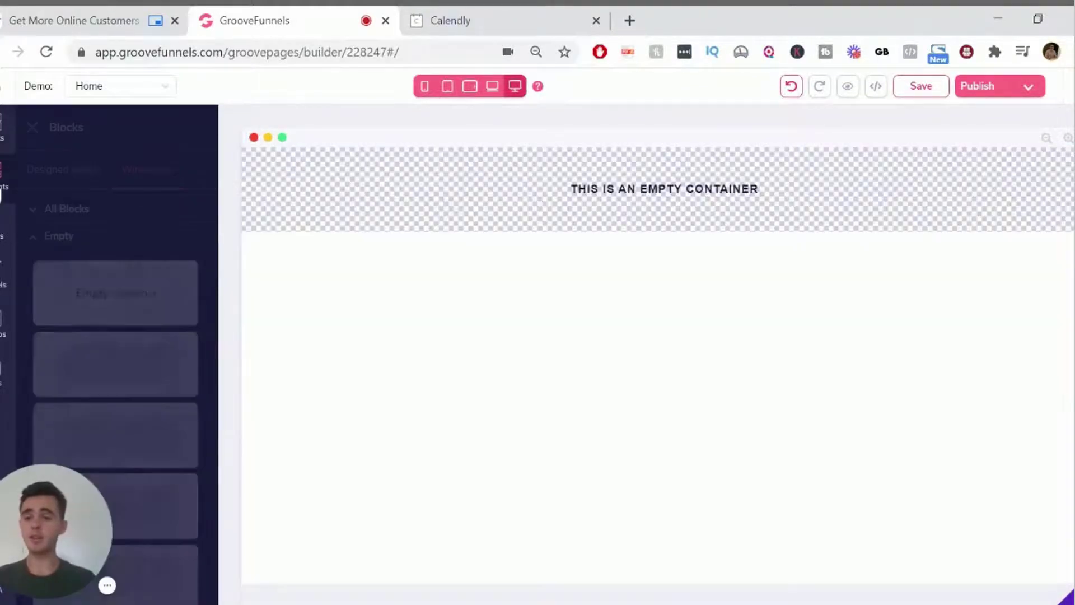
Place a Code Embed element inside the empty container.
{"action": "left_click", "coordinate": [1, 182]}
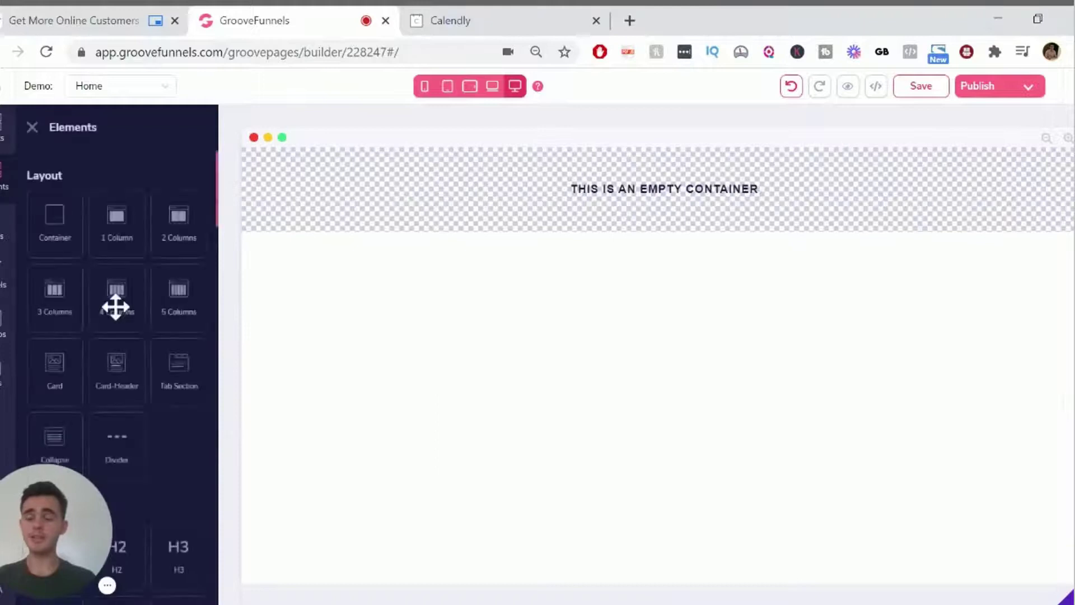
{"action": "scroll", "coordinate": [115, 305], "scroll_direction": "down", "scroll_amount": 10}
{"action": "scroll", "coordinate": [115, 306], "scroll_direction": "down", "scroll_amount": 15}
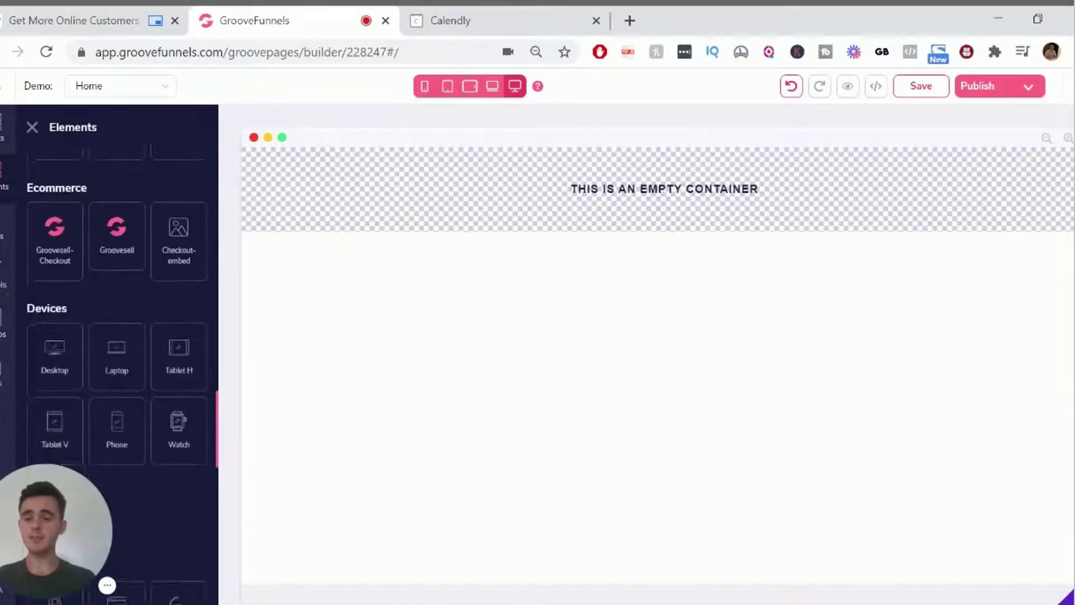
{"action": "scroll", "coordinate": [159, 308], "scroll_direction": "down", "scroll_amount": 6}
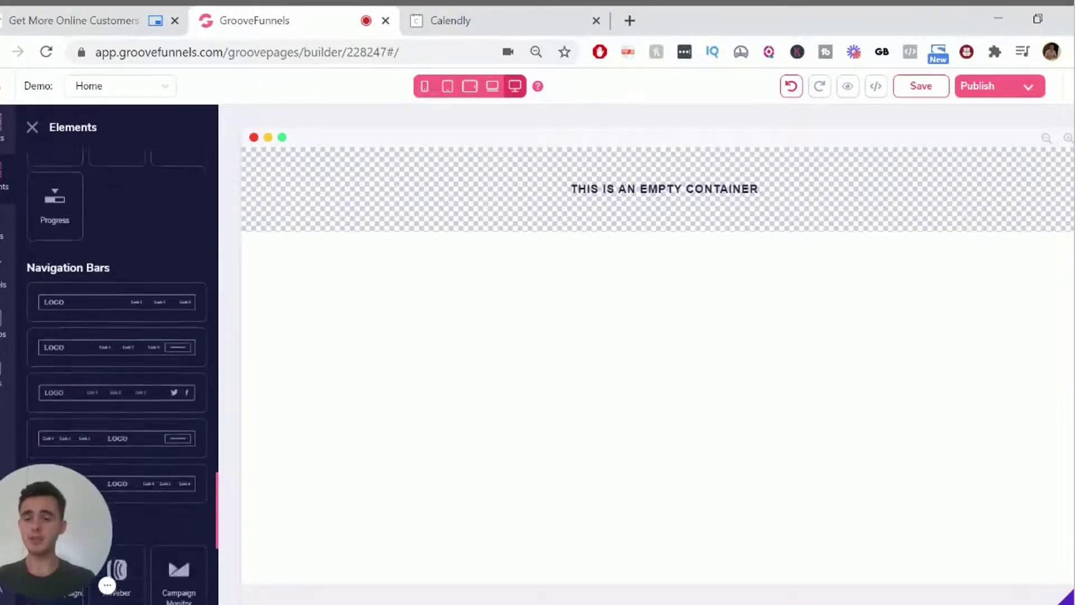
{"action": "scroll", "coordinate": [158, 309], "scroll_direction": "up", "scroll_amount": 2}
{"action": "left_click_drag", "start_coordinate": [113, 230], "coordinate": [447, 175]}
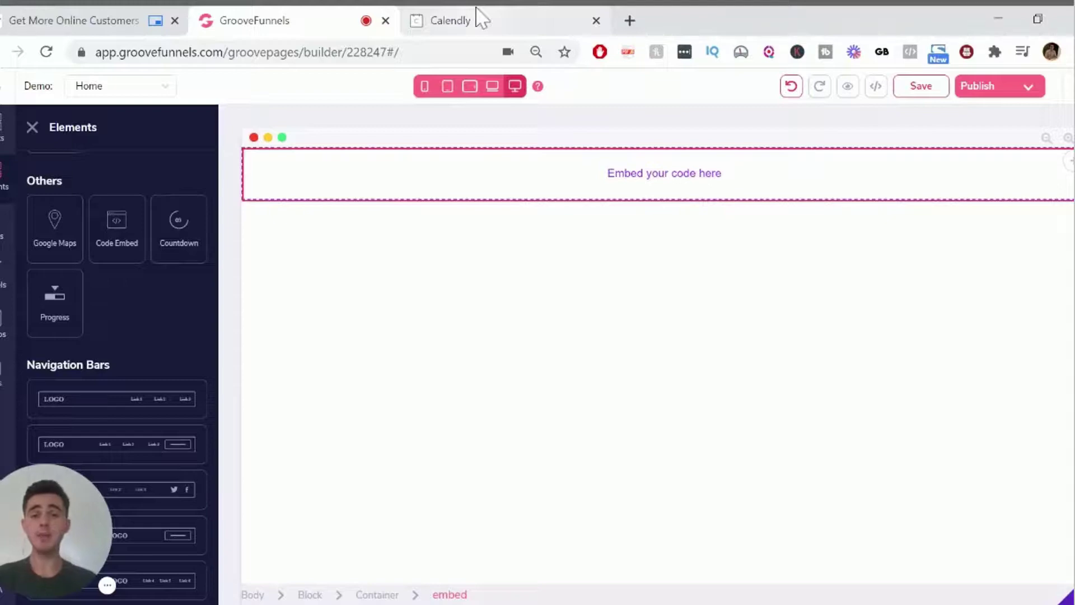
Switch to Calendly and open the Add to Website options for the Strategy Meeting event type.
{"action": "left_click", "coordinate": [480, 19]}
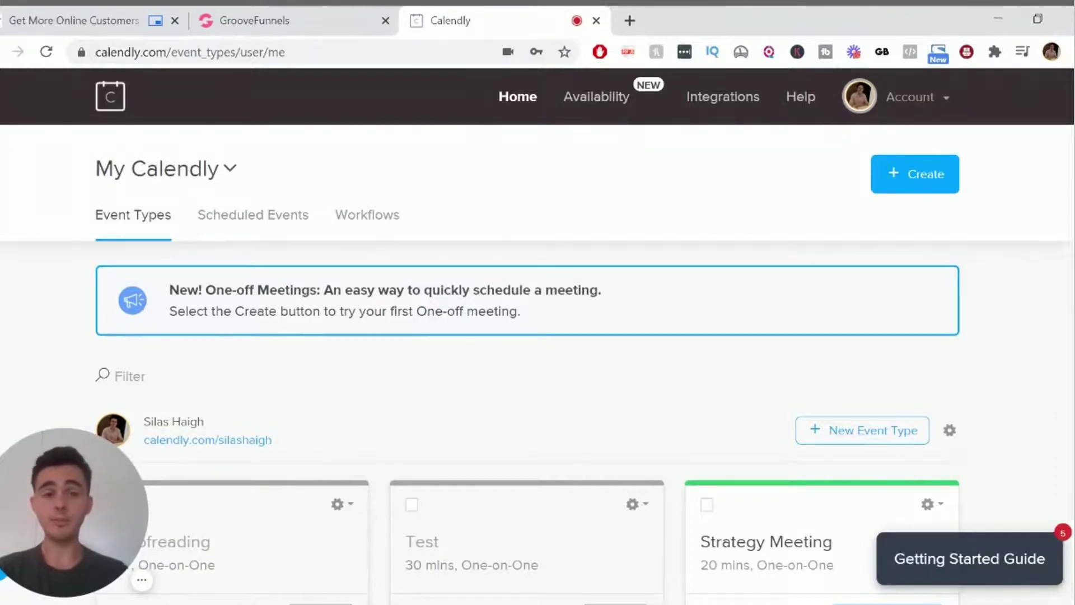
{"action": "scroll", "coordinate": [537, 313], "scroll_direction": "down", "scroll_amount": 2}
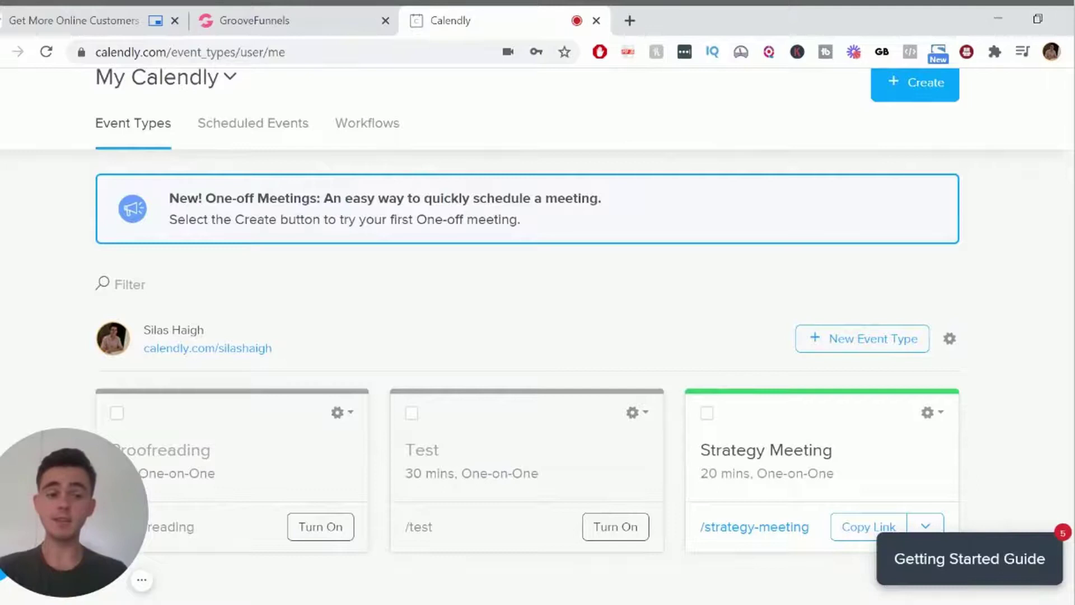
{"action": "scroll", "coordinate": [537, 313], "scroll_direction": "down", "scroll_amount": 3}
{"action": "scroll", "coordinate": [538, 314], "scroll_direction": "down", "scroll_amount": 1}
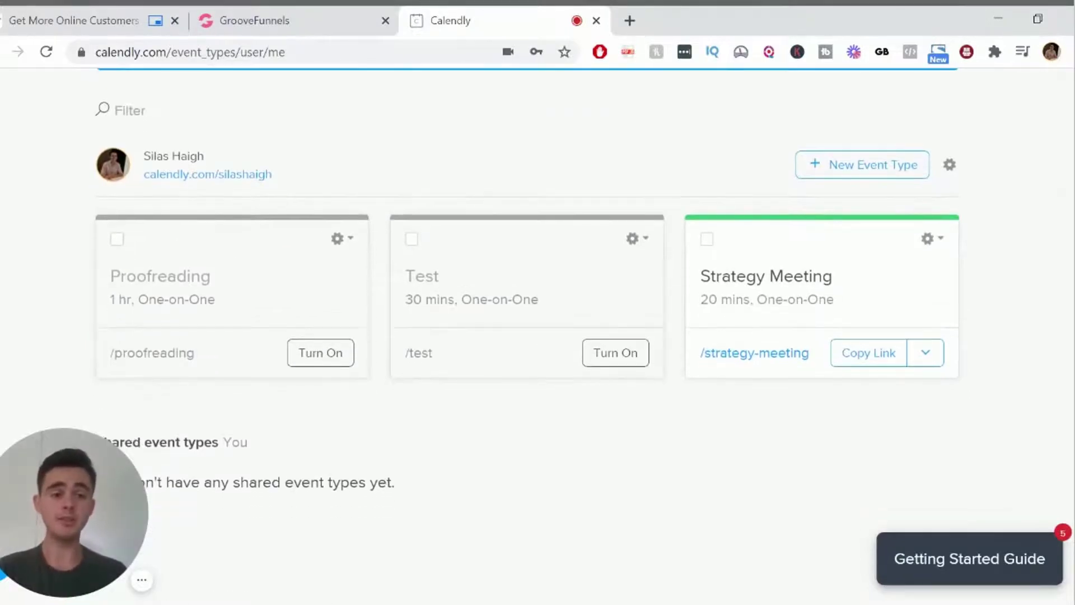
{"action": "left_click", "coordinate": [932, 240]}
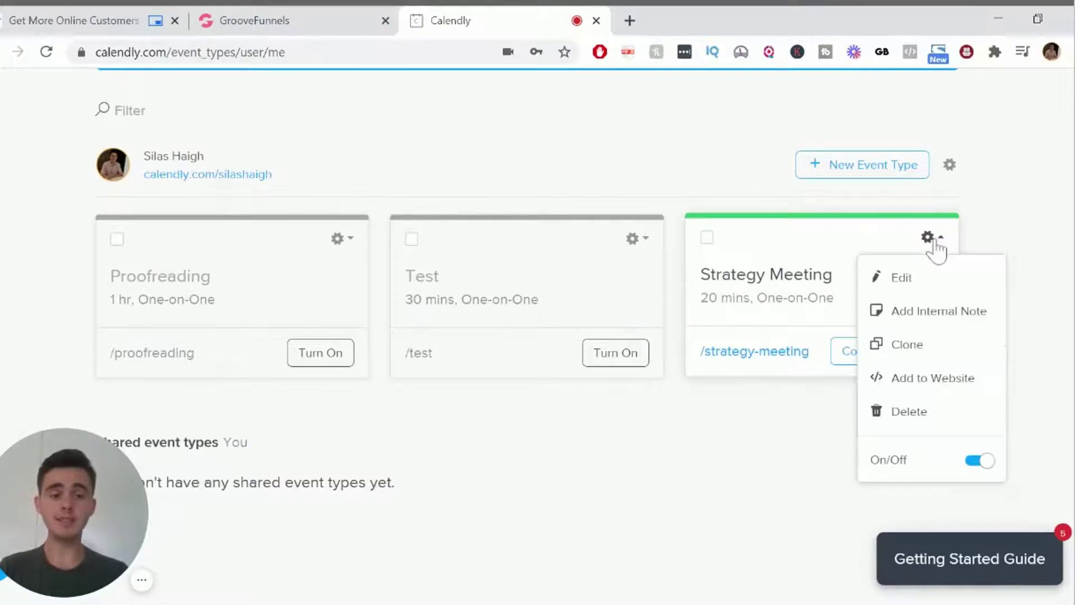
{"action": "left_click", "coordinate": [922, 386]}
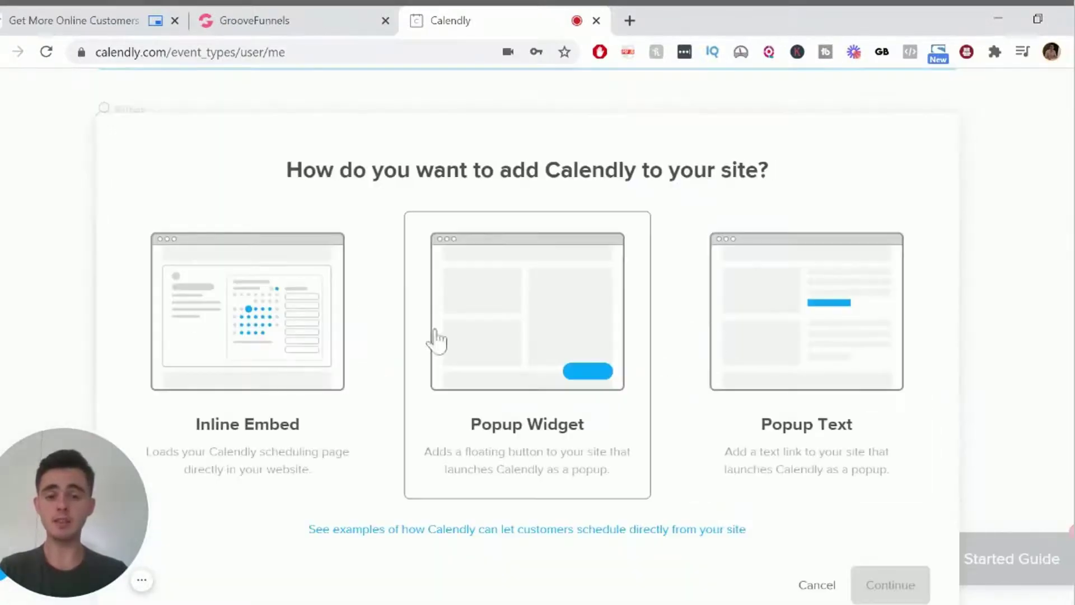
Choose Inline Embed for the Strategy Meeting event and copy its entire embed code.
{"action": "left_click", "coordinate": [247, 258]}
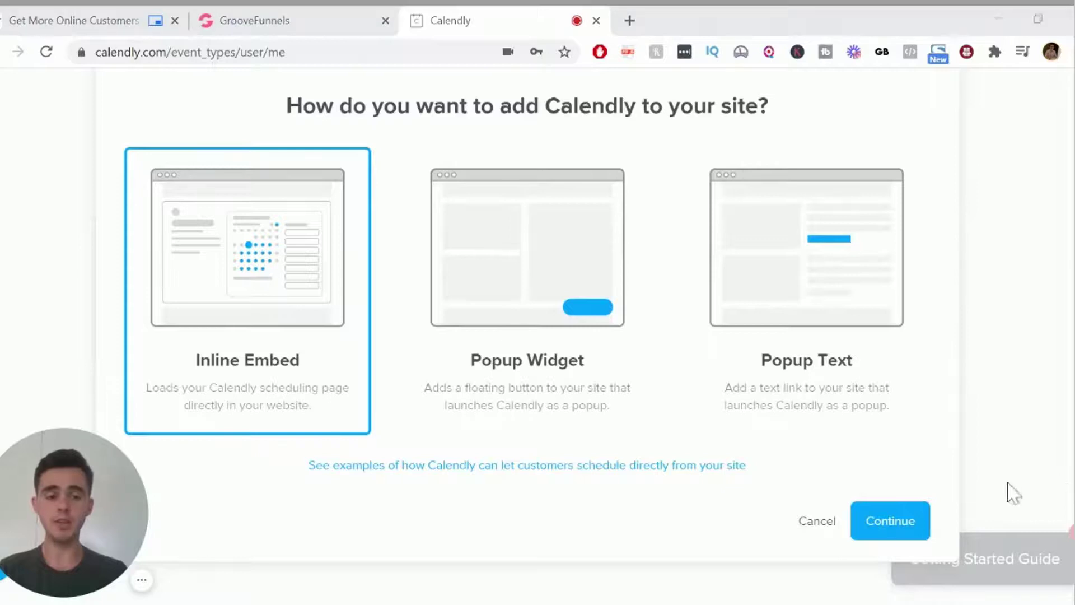
{"action": "left_click", "coordinate": [891, 524]}
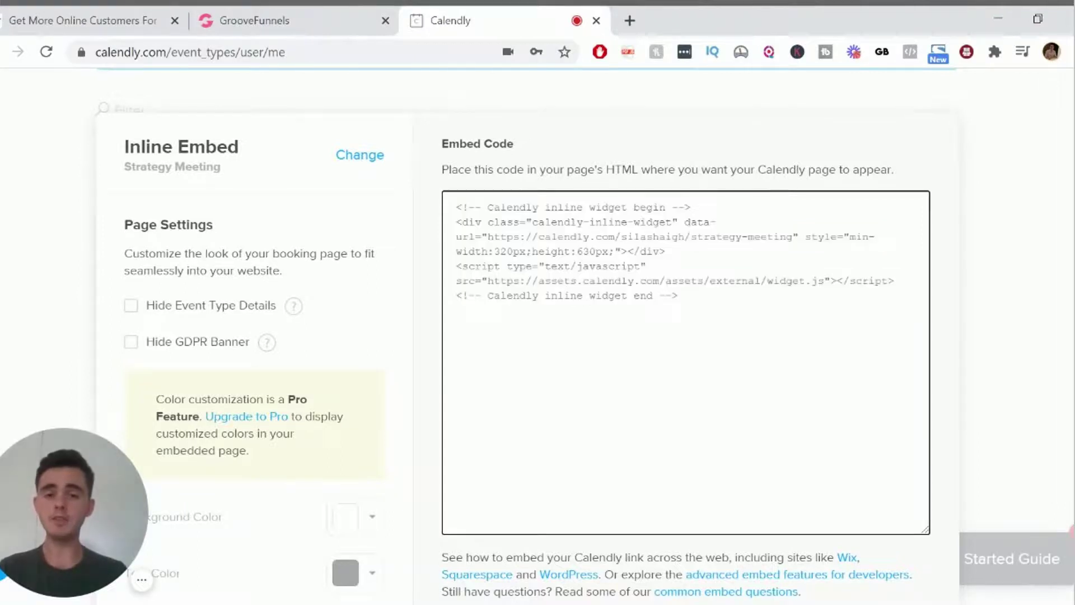
{"action": "left_click_drag", "start_coordinate": [456, 222], "coordinate": [666, 252]}
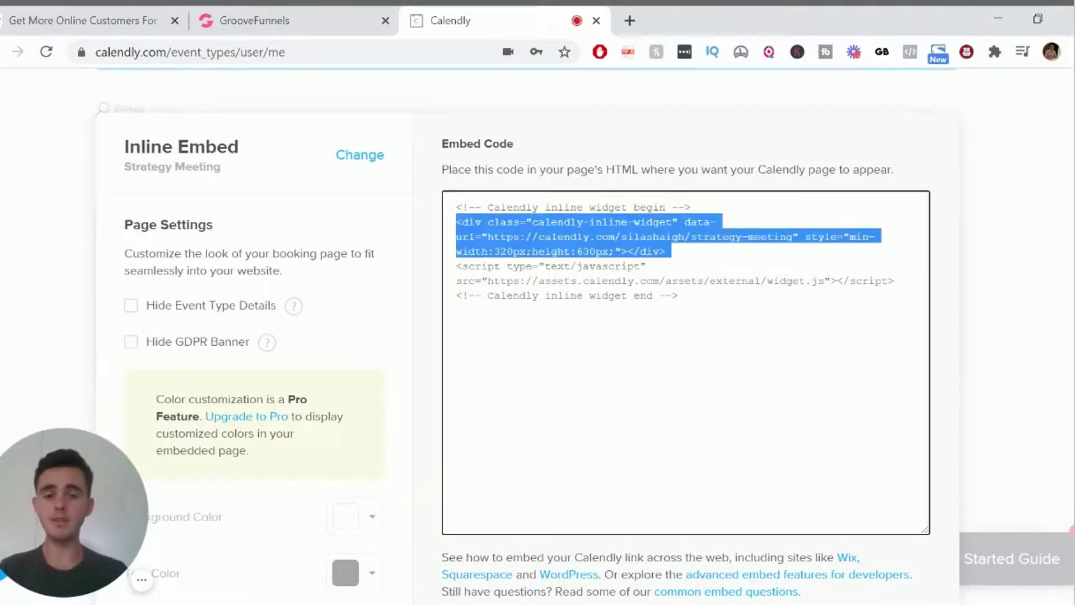
{"action": "key", "text": "ctrl+a"}
{"action": "key", "text": "ctrl+c"}
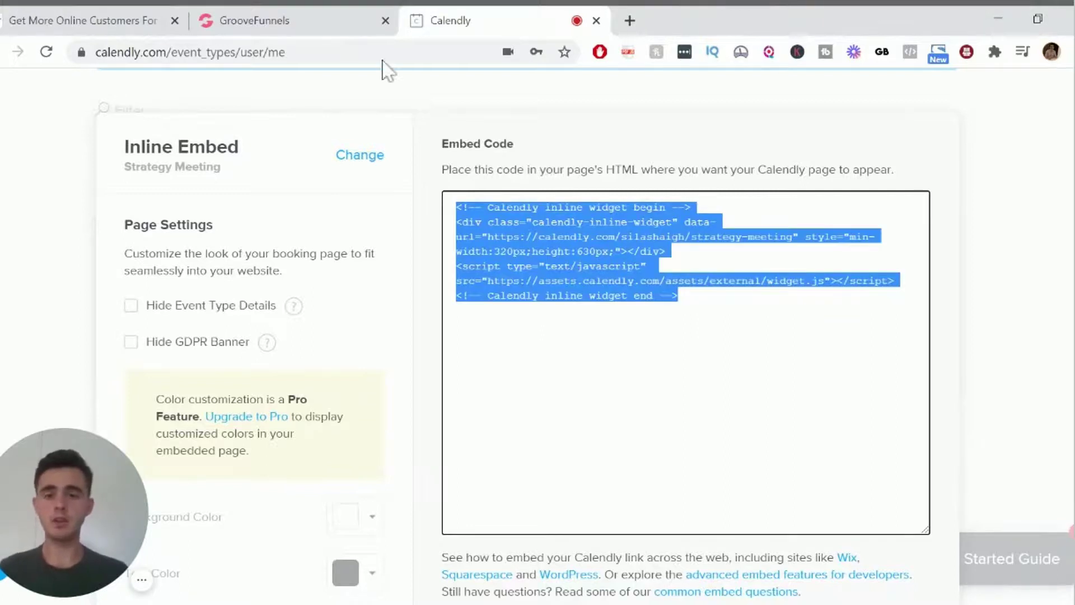
Return to GrooveFunnels, paste the copied Calendly code into the Code Embed element's source, and save it.
{"action": "left_click", "coordinate": [305, 19]}
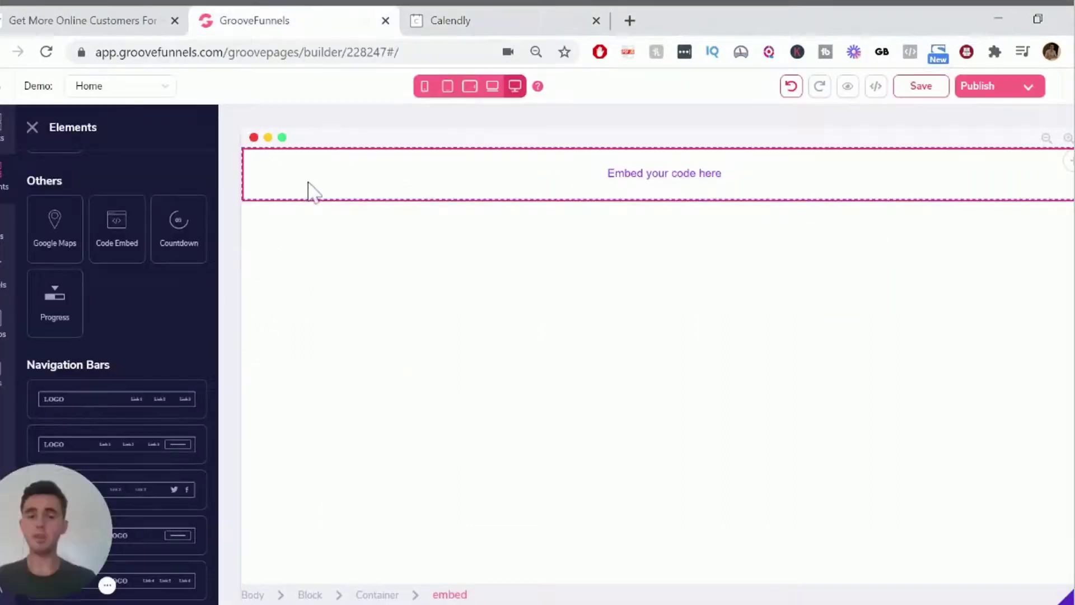
{"action": "left_click", "coordinate": [331, 190]}
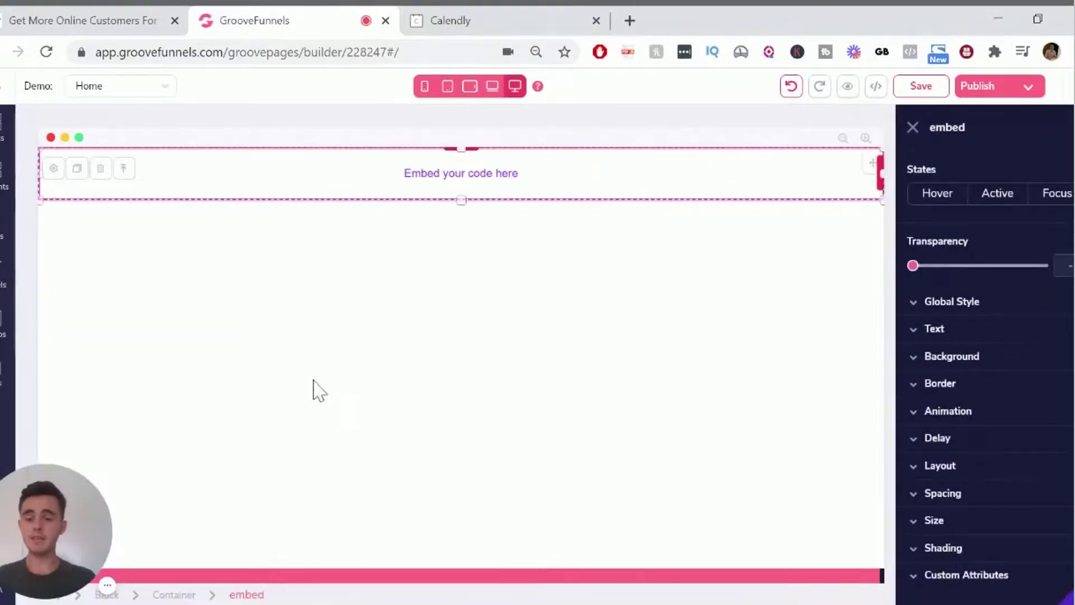
{"action": "left_click", "coordinate": [54, 169]}
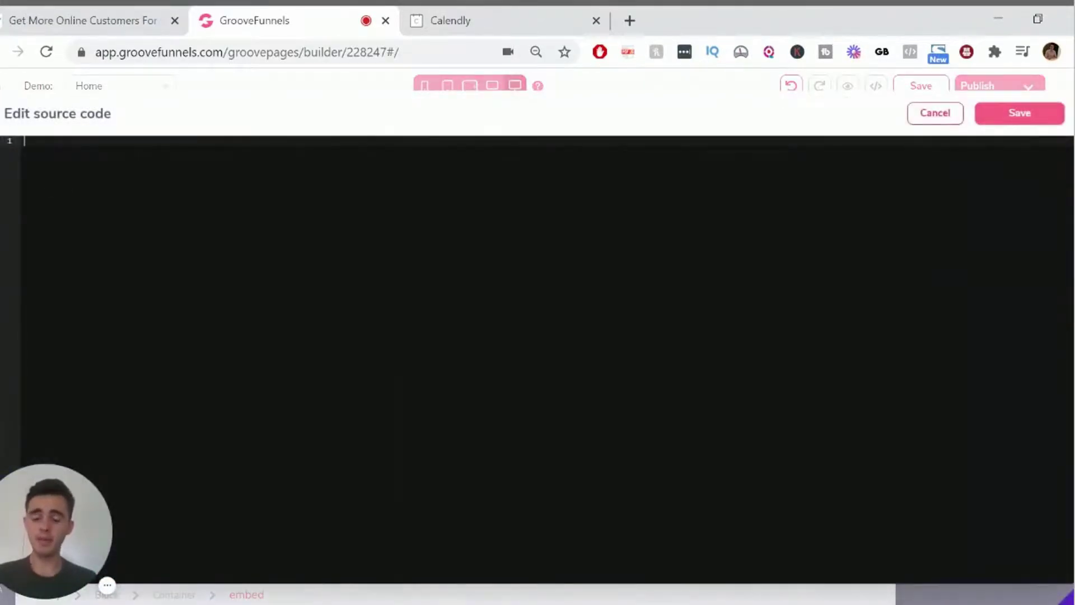
{"action": "key", "text": "ctrl+v"}
{"action": "left_click", "coordinate": [1045, 119]}
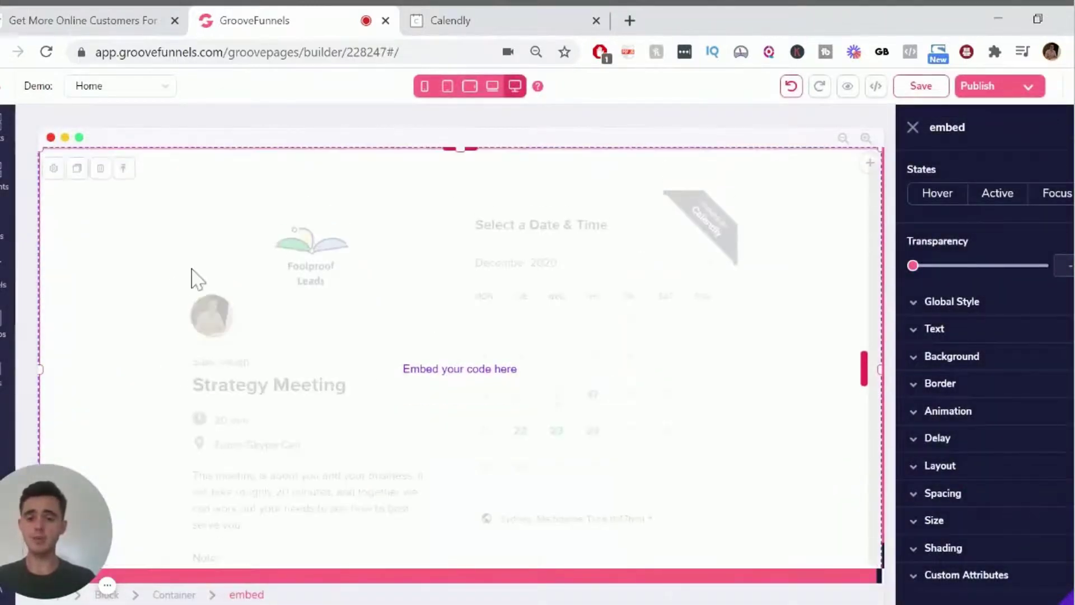
{"action": "scroll", "coordinate": [185, 269], "scroll_direction": "down", "scroll_amount": 1}
{"action": "scroll", "coordinate": [186, 390], "scroll_direction": "up", "scroll_amount": 1}
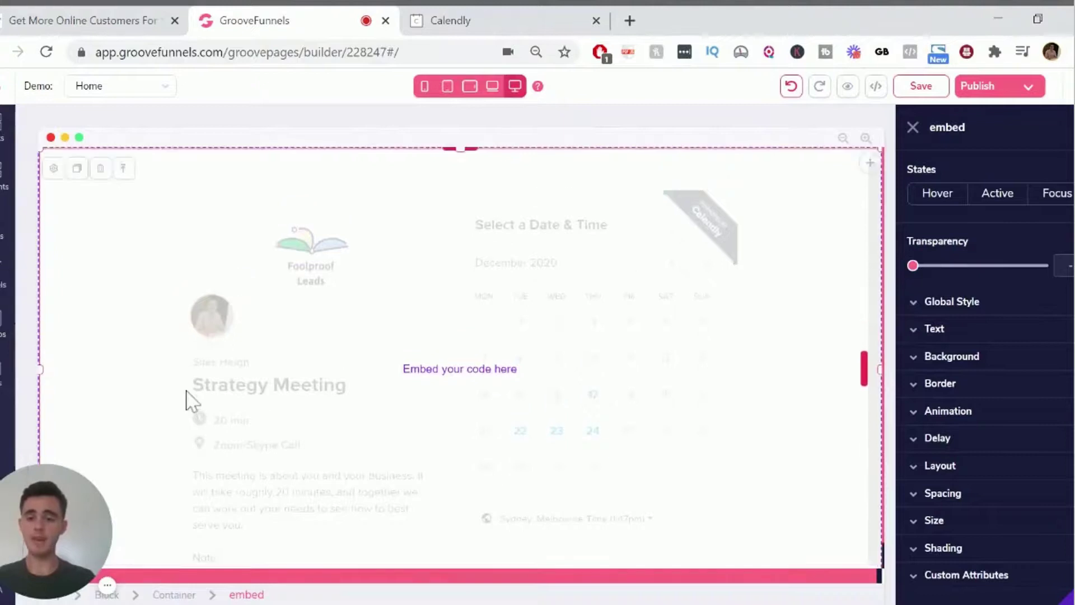
Set the Calendly widget's height to 1000px in the embed source code, save it, and check the booking calendar in the page preview.
{"action": "left_click", "coordinate": [58, 178]}
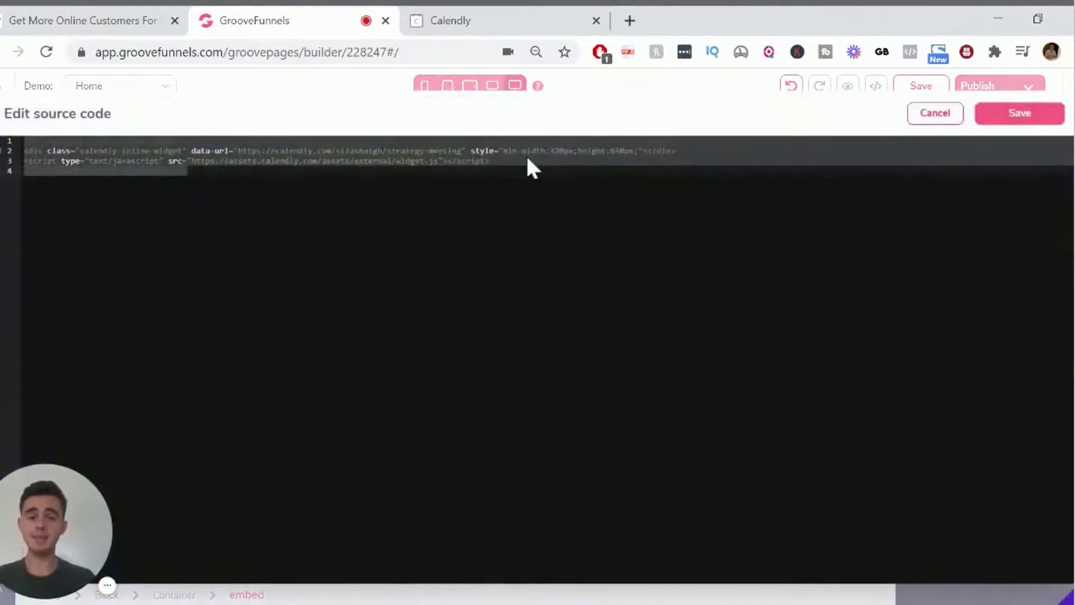
{"action": "left_click", "coordinate": [513, 151]}
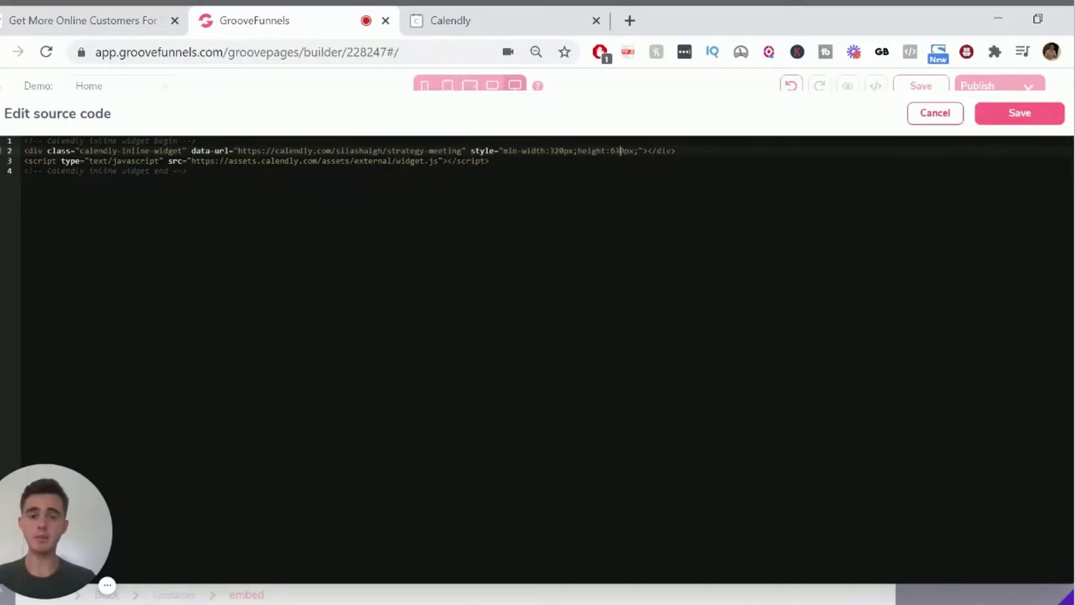
{"action": "key", "text": "BackSpace"}
{"action": "key", "text": "BackSpace"}
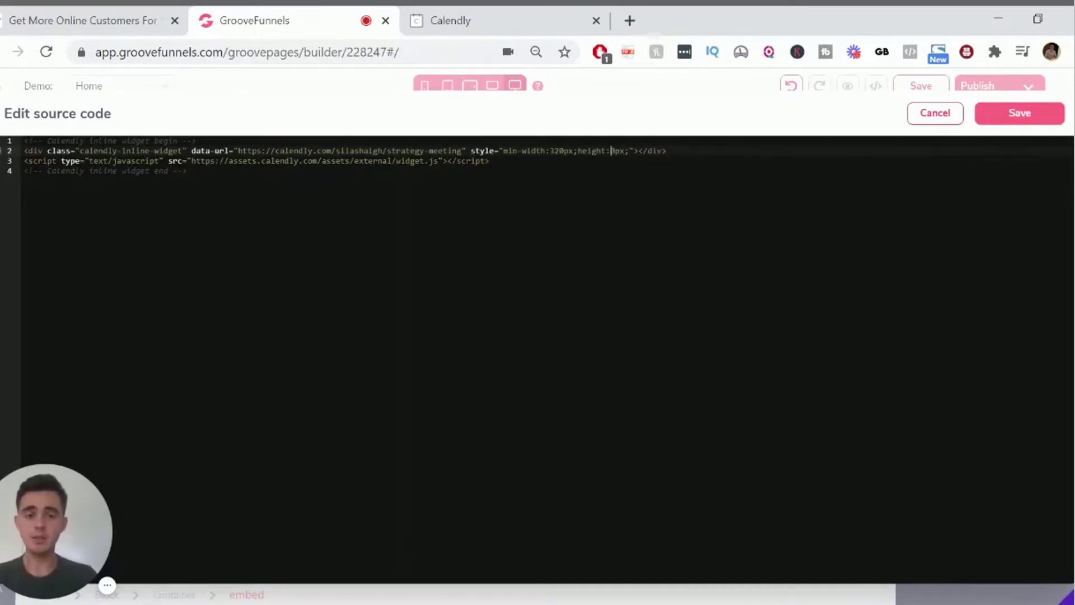
{"action": "type", "text": "100"}
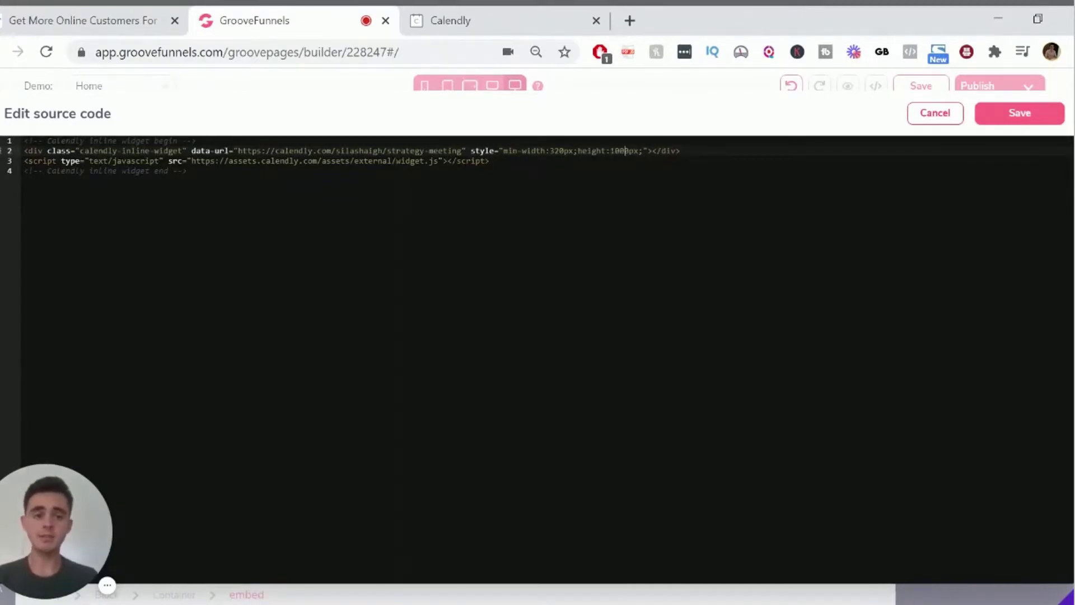
{"action": "left_click", "coordinate": [1017, 122]}
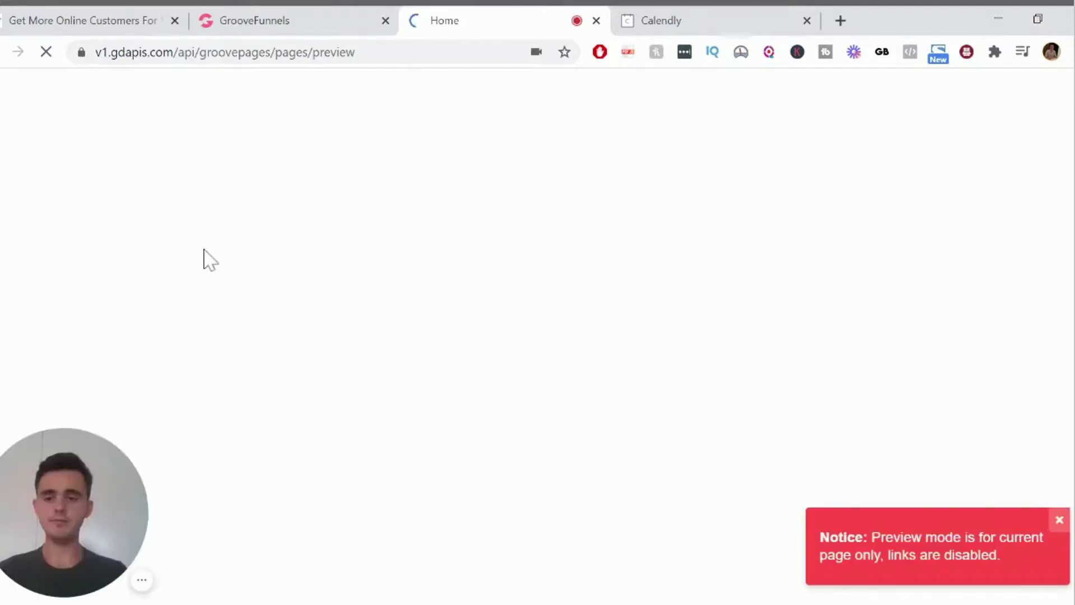
{"action": "scroll", "coordinate": [204, 252], "scroll_direction": "down", "scroll_amount": 5}
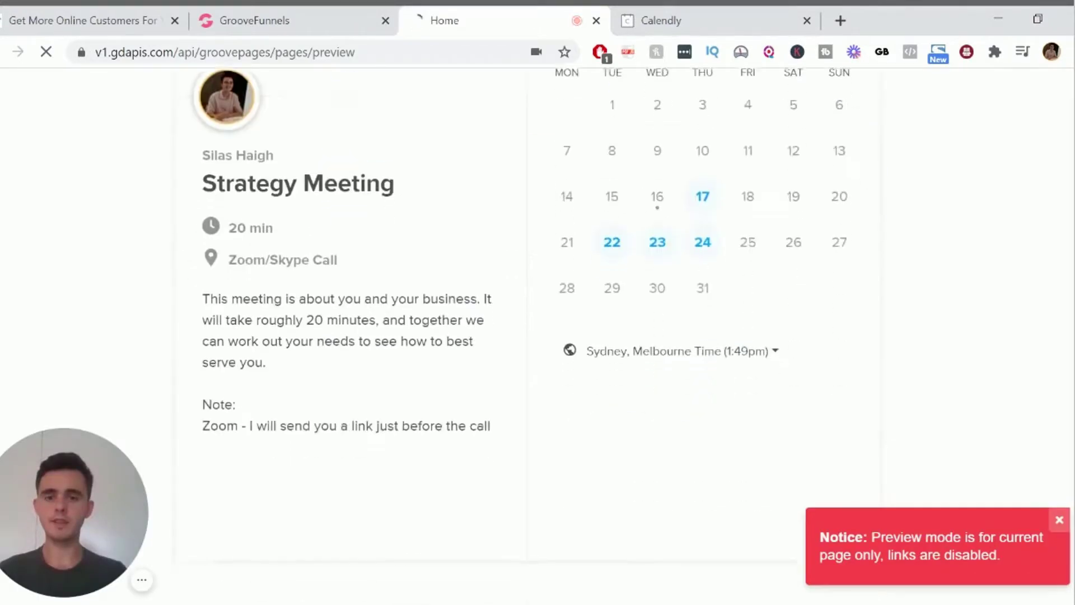